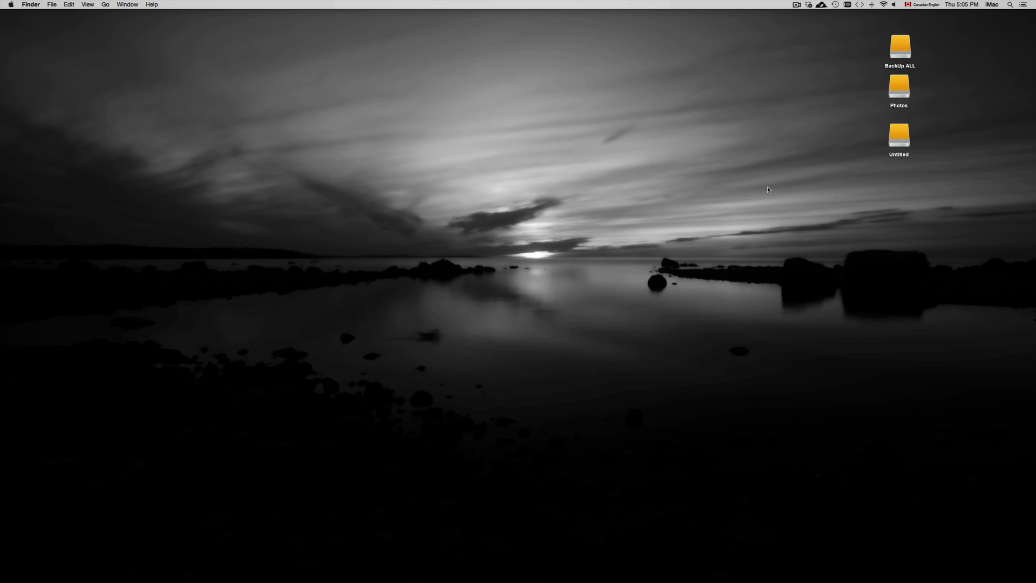
Launch Disk Utility via a Spotlight search for 'disk' and select the 5 TB Seagate Backup+ drive.
click(1008, 5)
text(d)
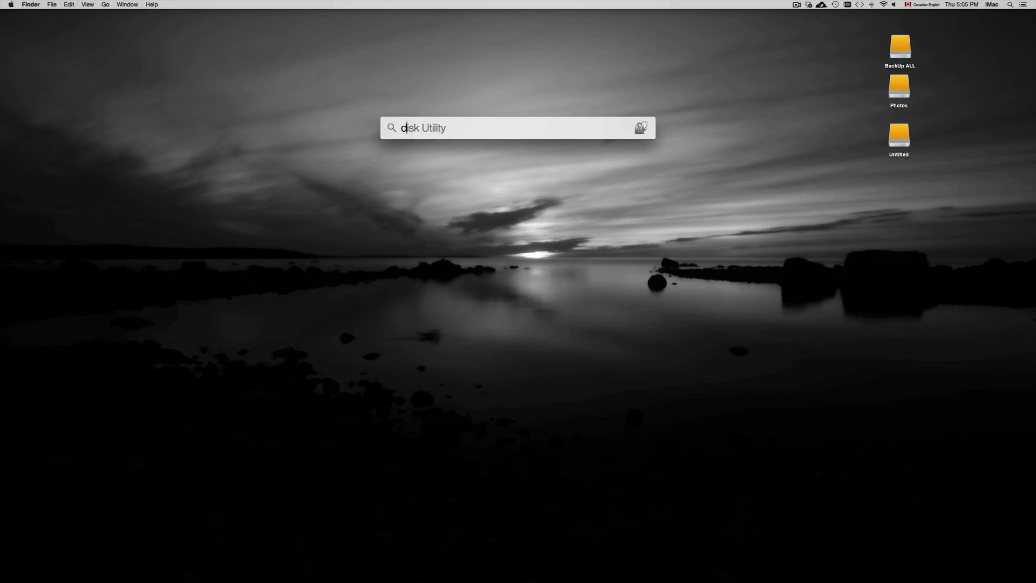
text(isk)
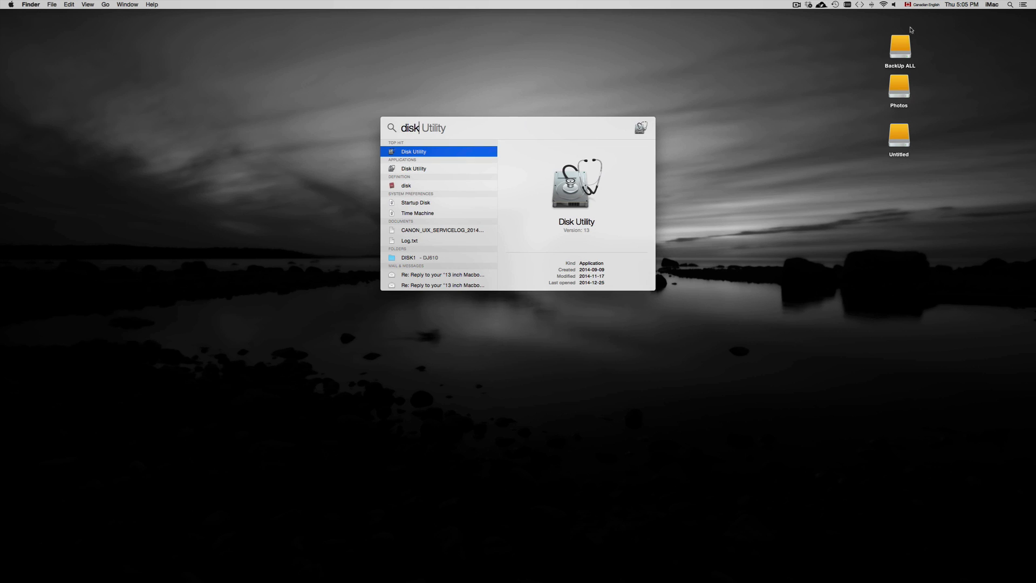
double_click(412, 169)
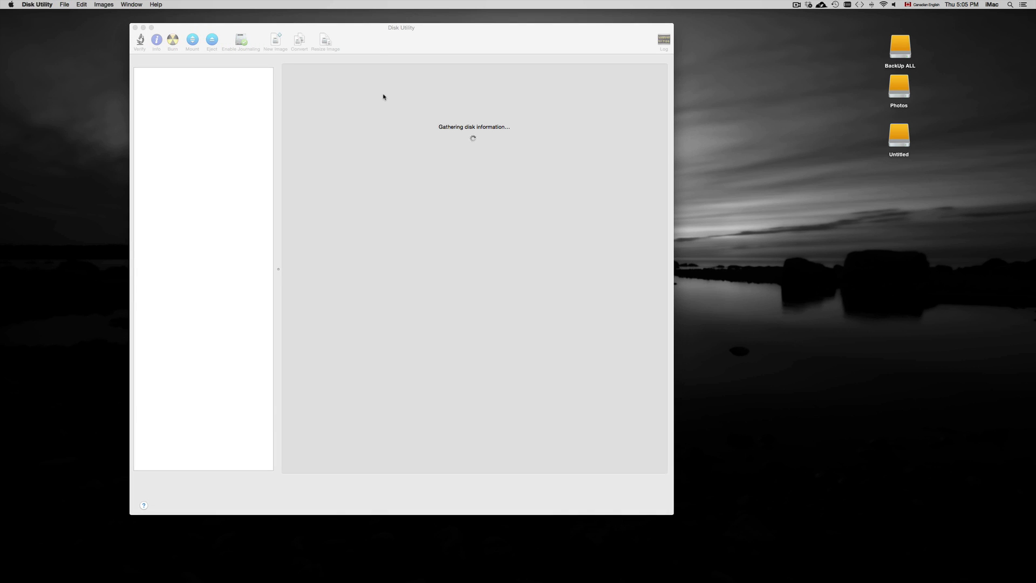
drag(495, 52, 692, 53)
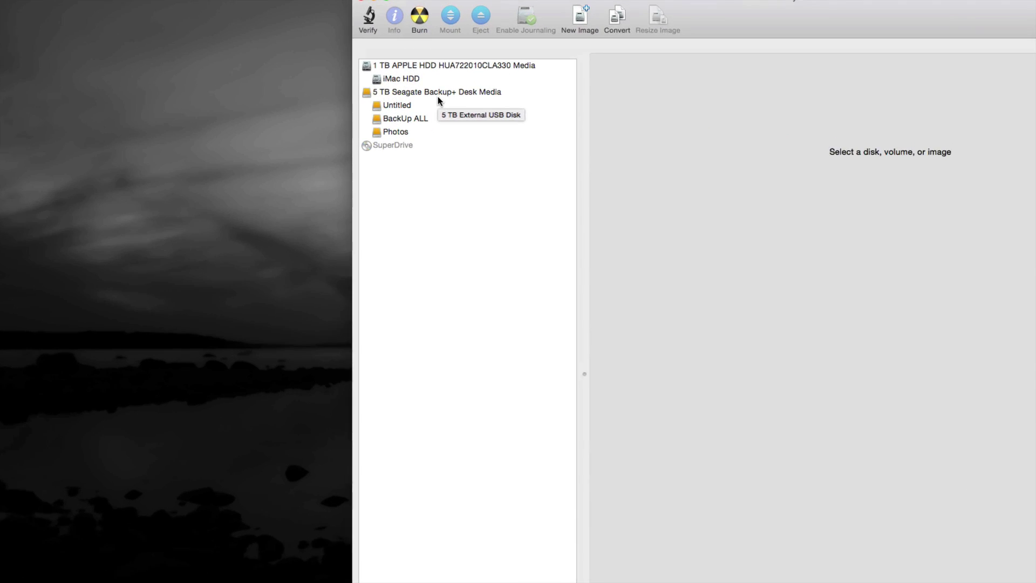
click(442, 95)
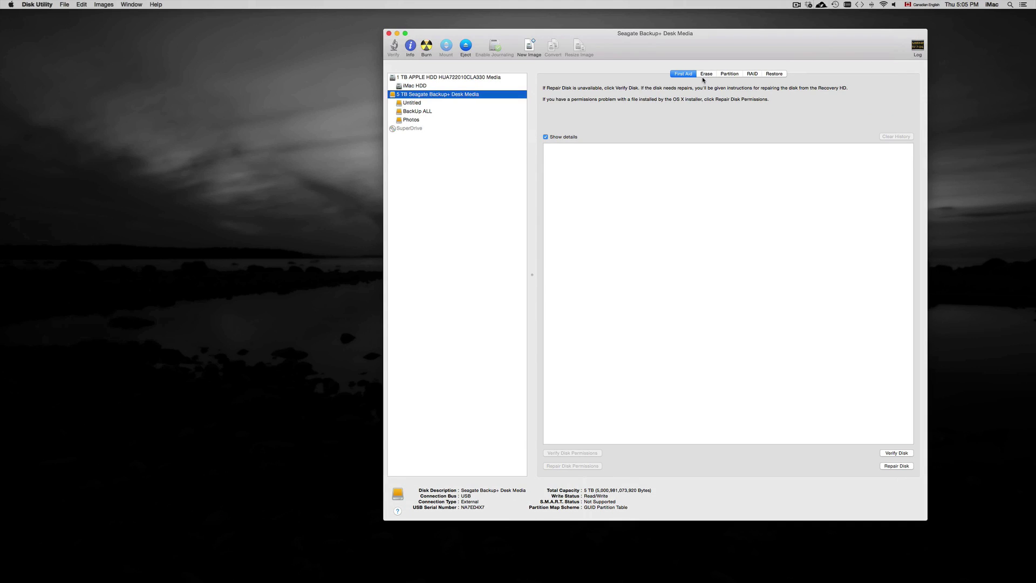
Show the Seagate drive's Erase options, keeping Mac OS Extended (Journaled) format and name Untitled.
click(707, 75)
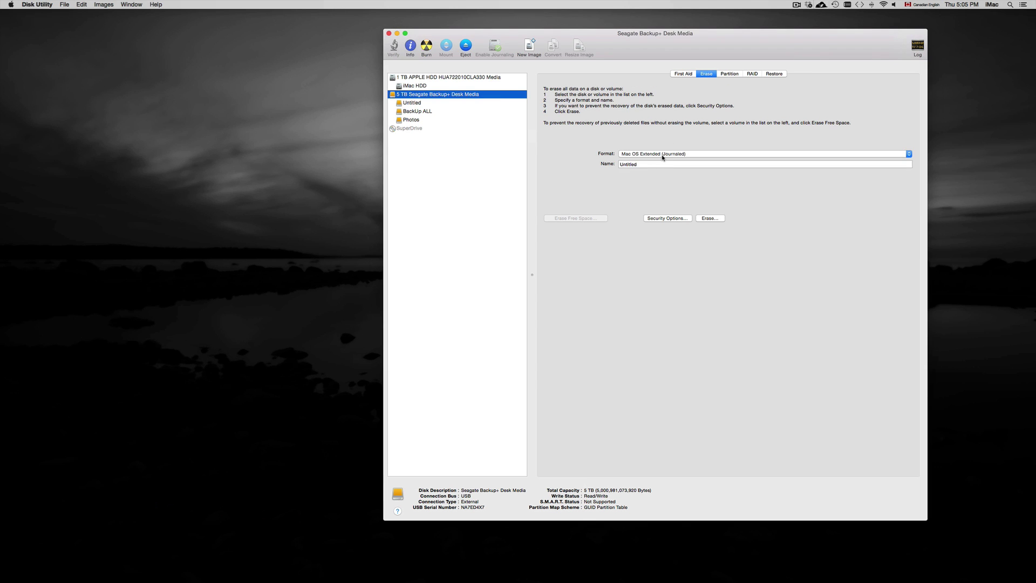
click(662, 155)
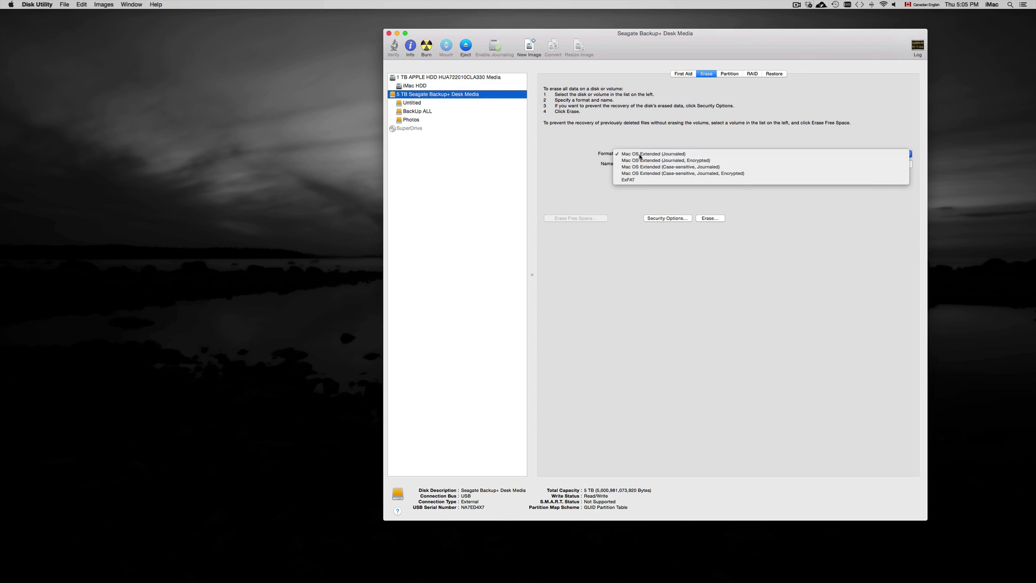
click(637, 155)
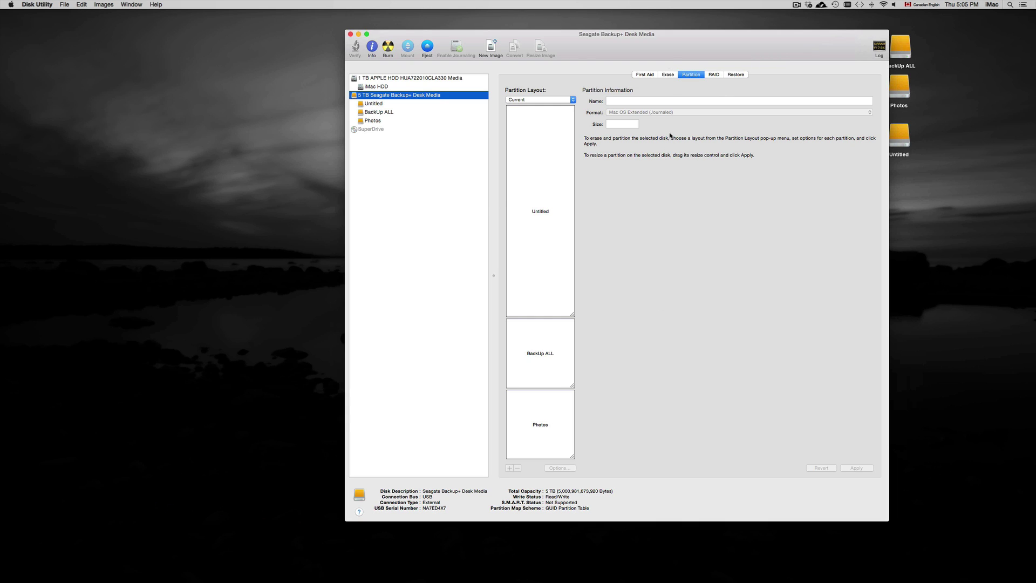
click(668, 76)
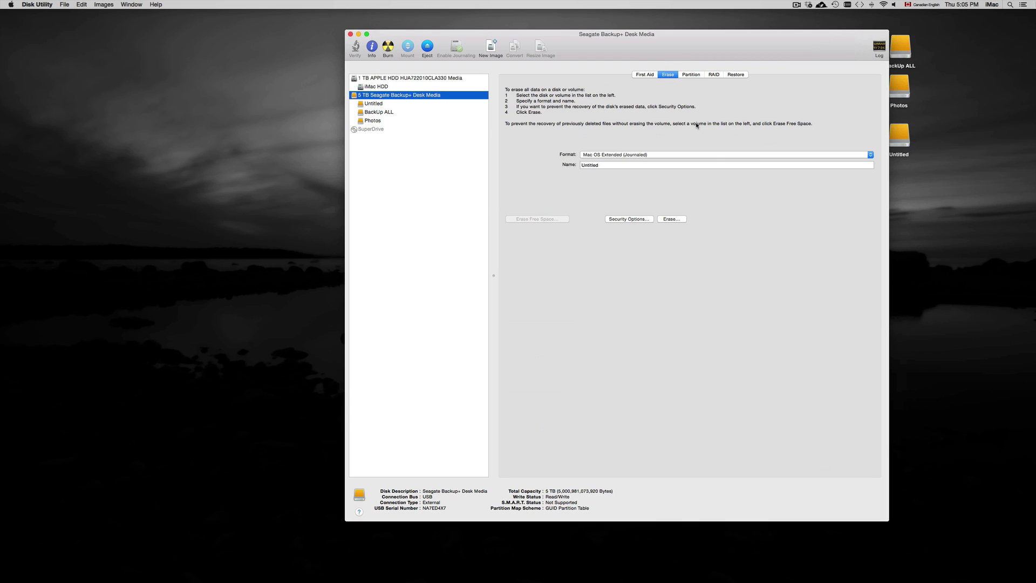
Reconfirm the Mac OS Extended (Journaled) format, then quit Disk Utility.
click(648, 156)
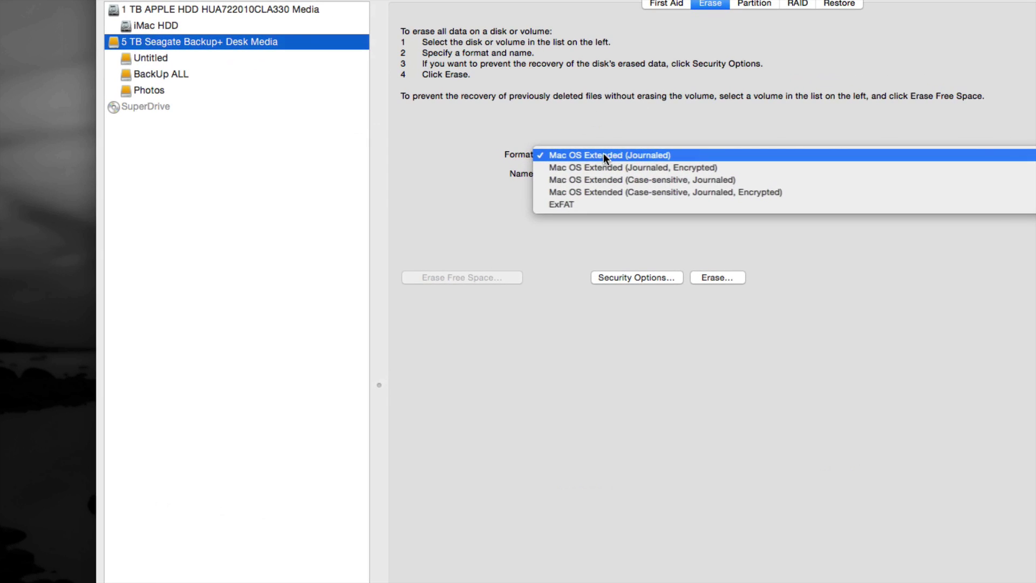
click(614, 155)
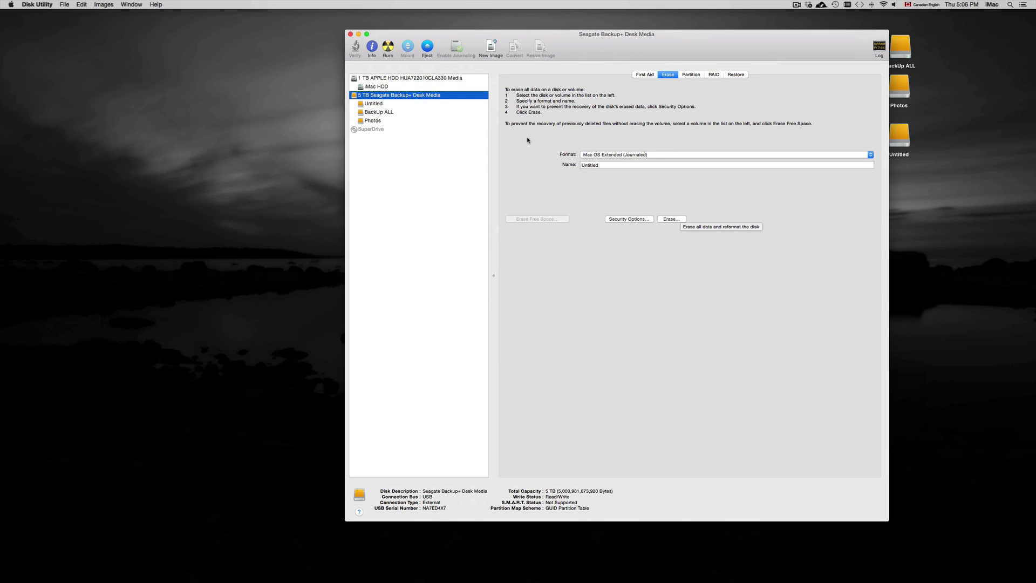
click(350, 34)
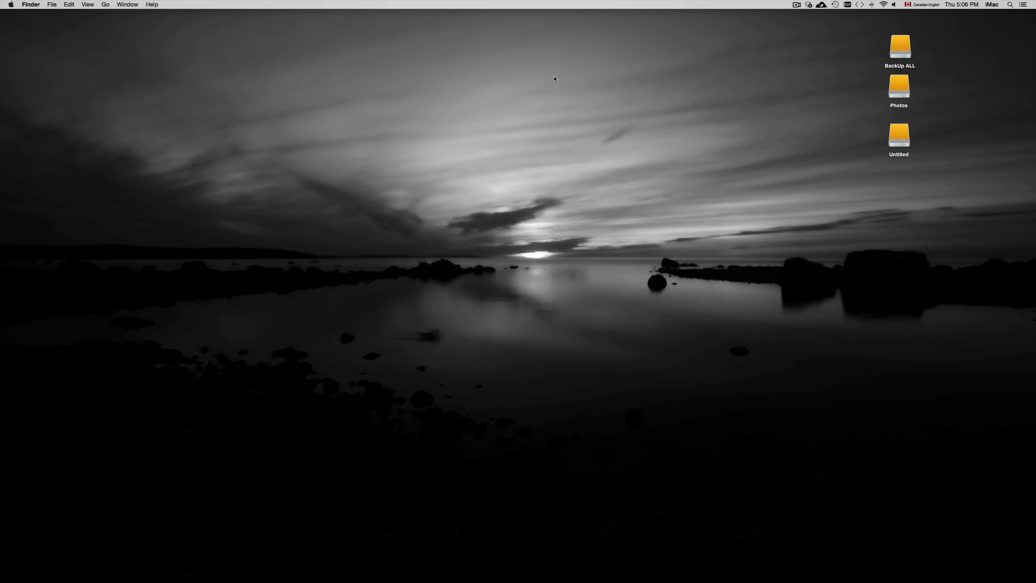
Nudge the Photos drive icon on the desktop and launch System Preferences from the Dock.
mouse_move(905, 113)
mouse_down()
mouse_move(904, 124)
mouse_move(904, 95)
mouse_up()
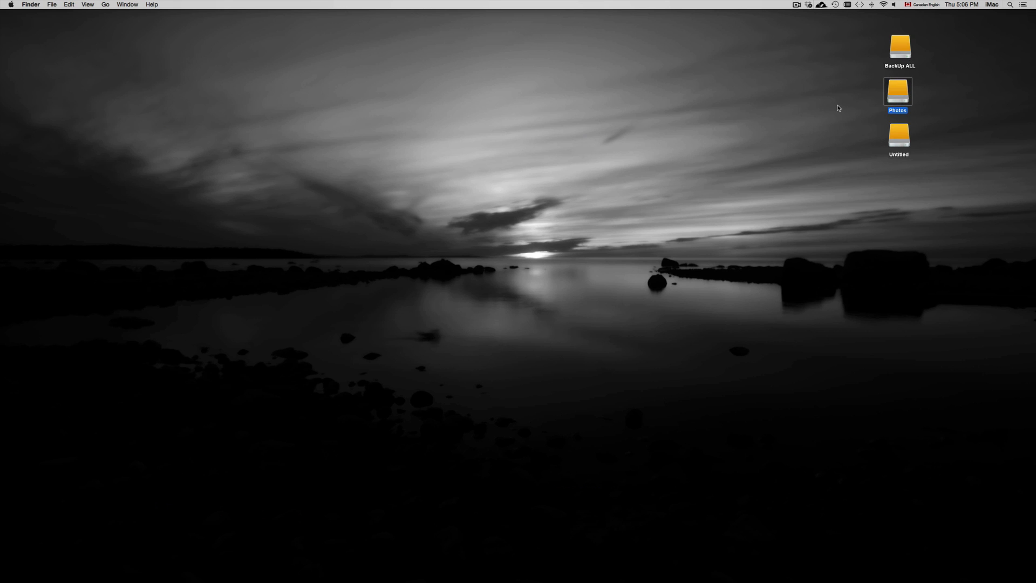
click(820, 107)
click(436, 573)
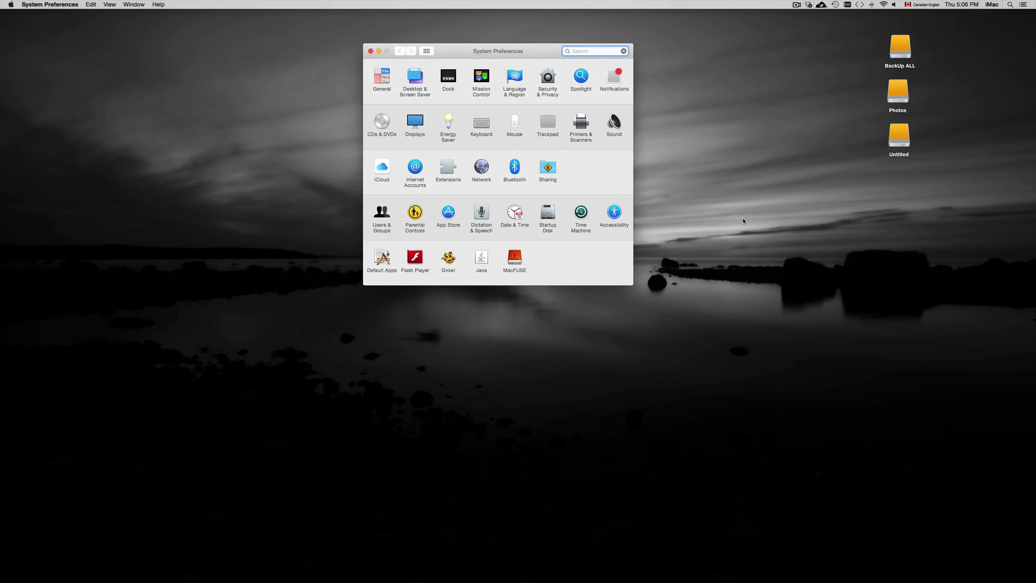
Dismiss a stray Spotlight search for 'sys' and go to the Time Machine pane.
click(1009, 4)
text(disk)
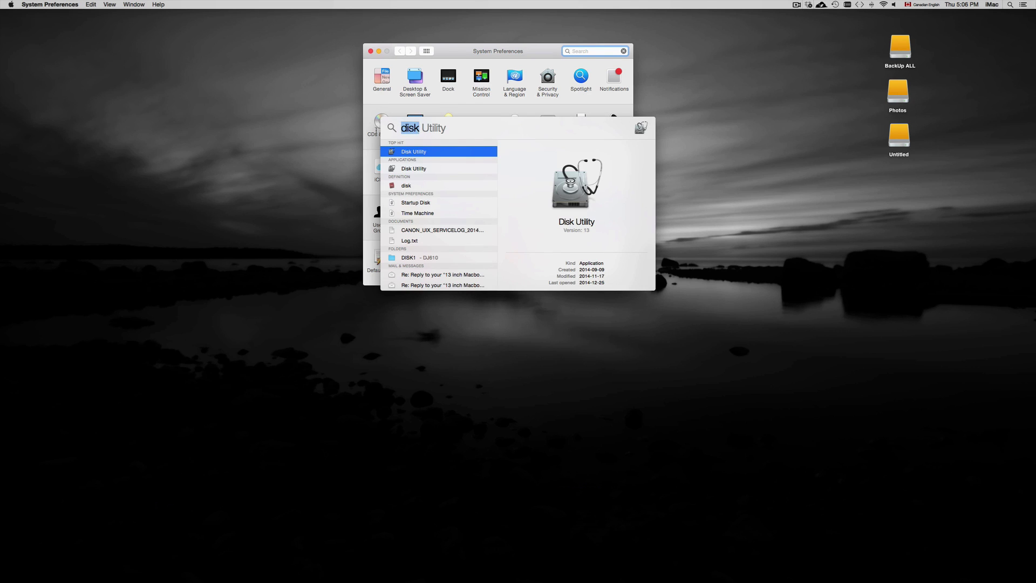
text(y)
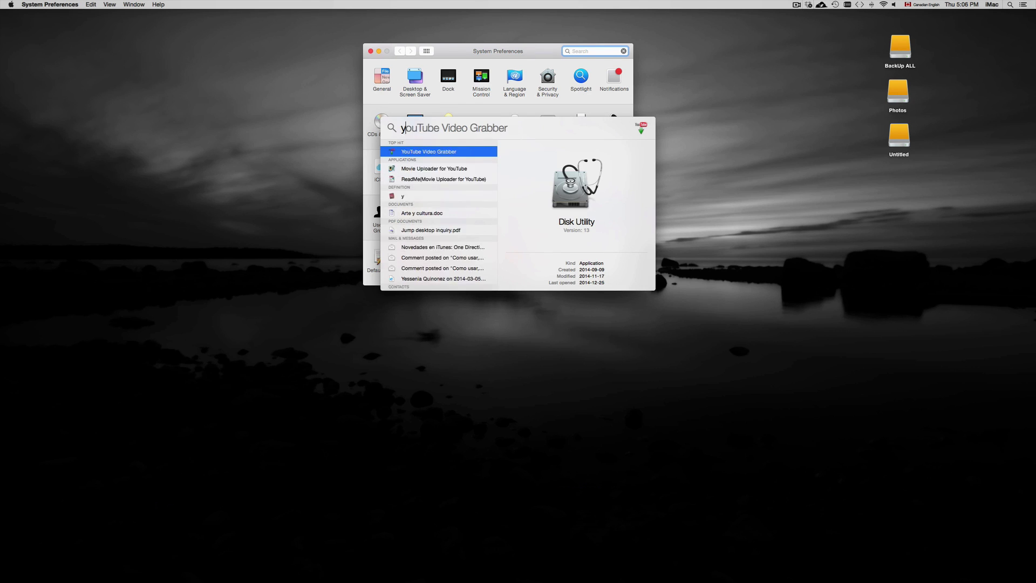
key(BackSpace)
text(sys)
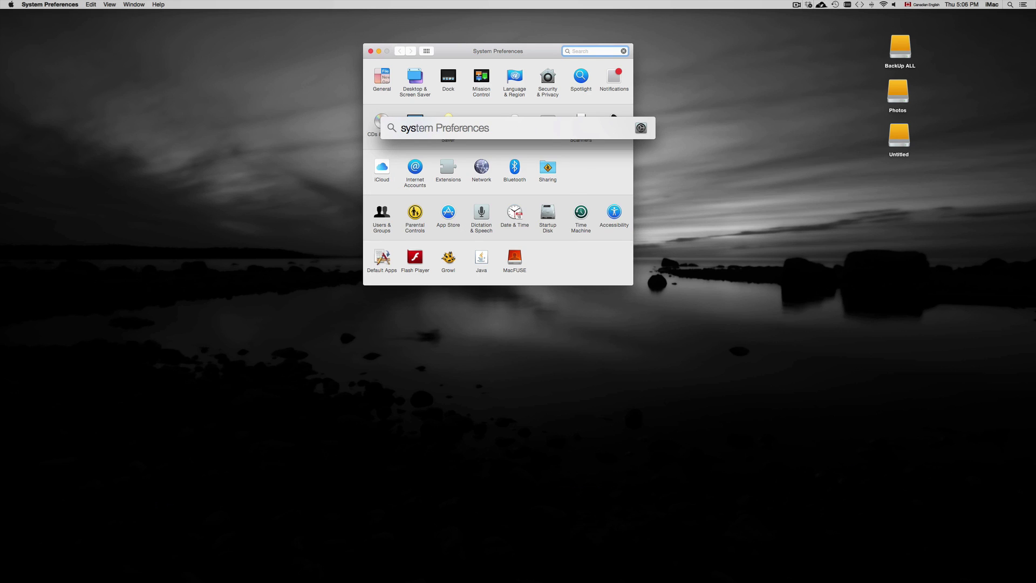
click(763, 118)
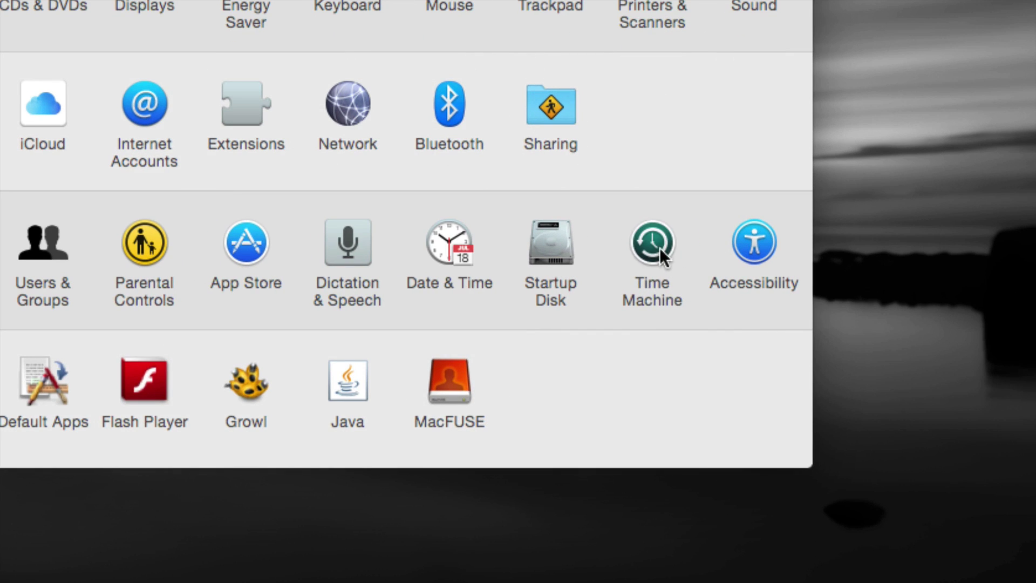
click(660, 247)
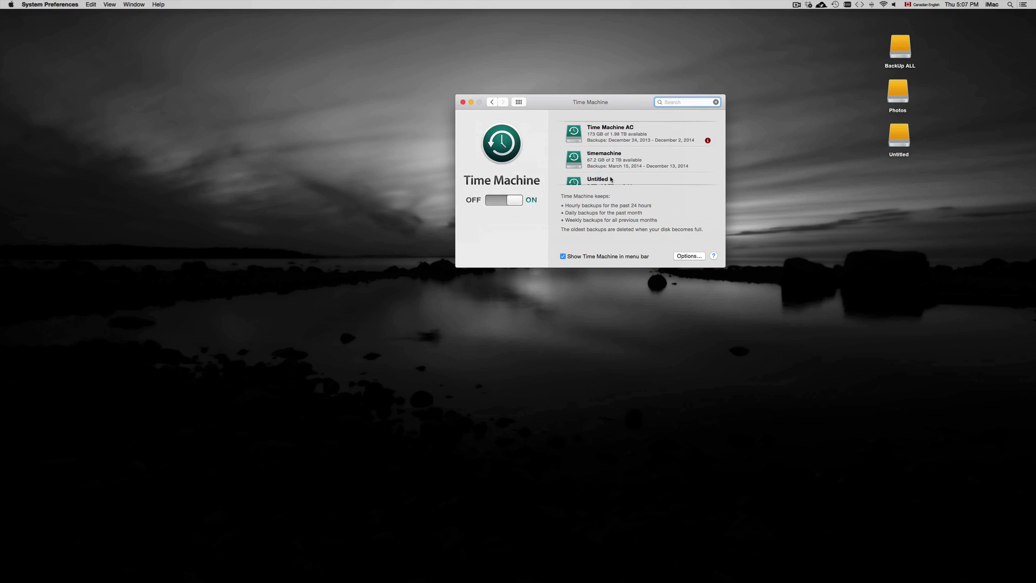
Scroll the backup disk list to show Untitled's details: 3 TB free, December 13, 2014 backups.
scroll(610, 179, down, 3)
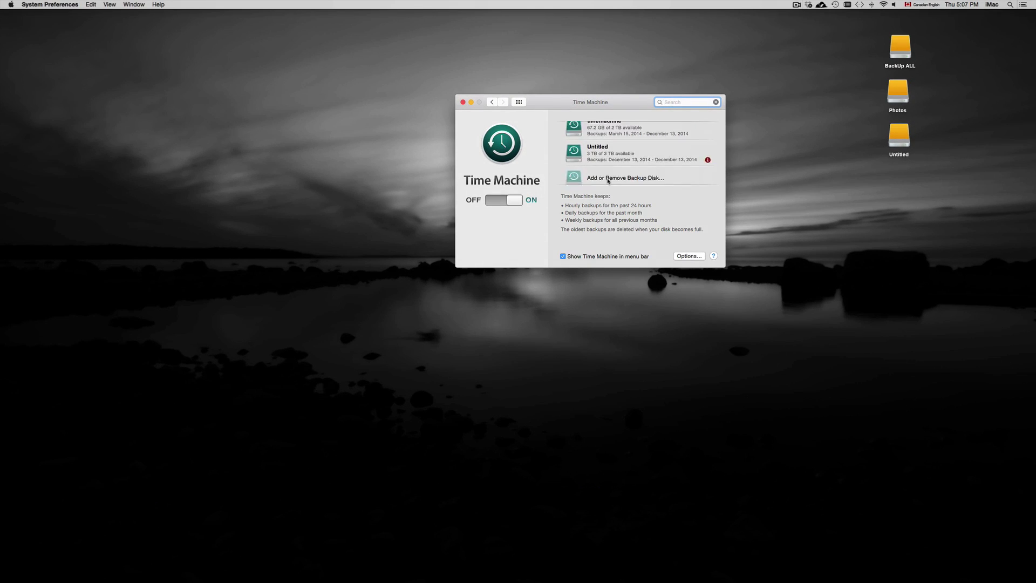
scroll(608, 181, up, 2)
scroll(608, 181, down, 3)
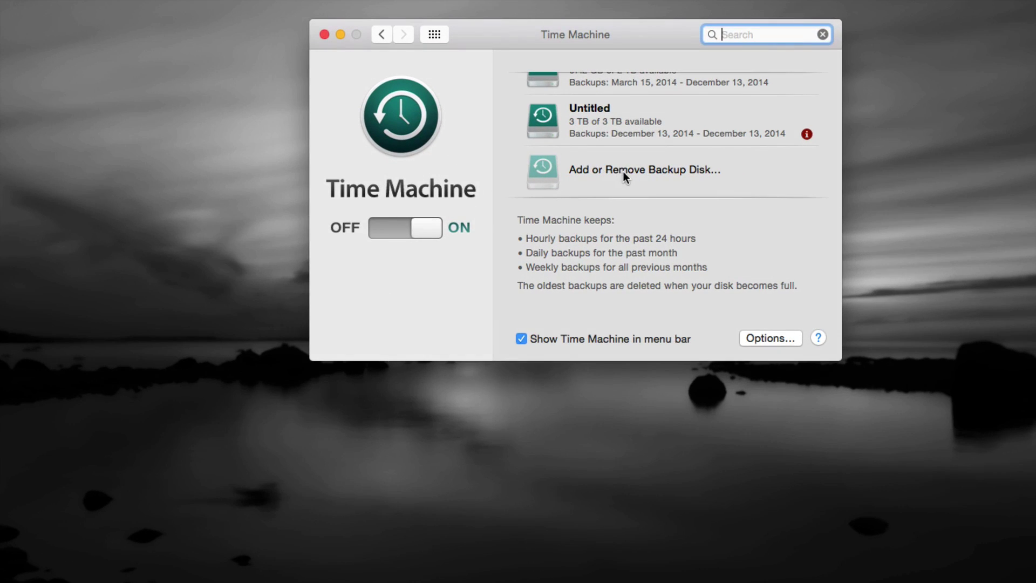
click(623, 171)
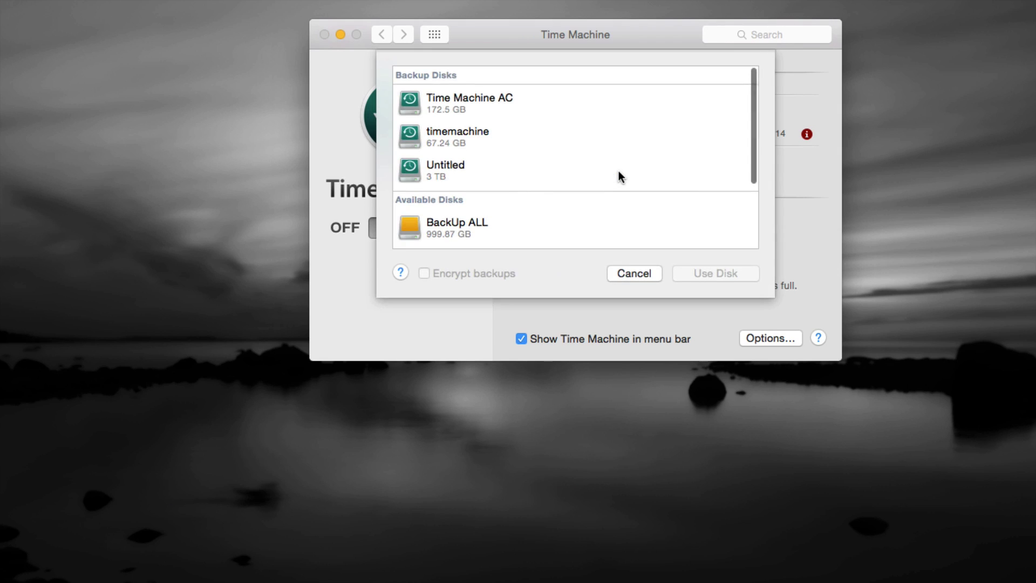
scroll(519, 192, down, 1)
scroll(519, 192, down, 3)
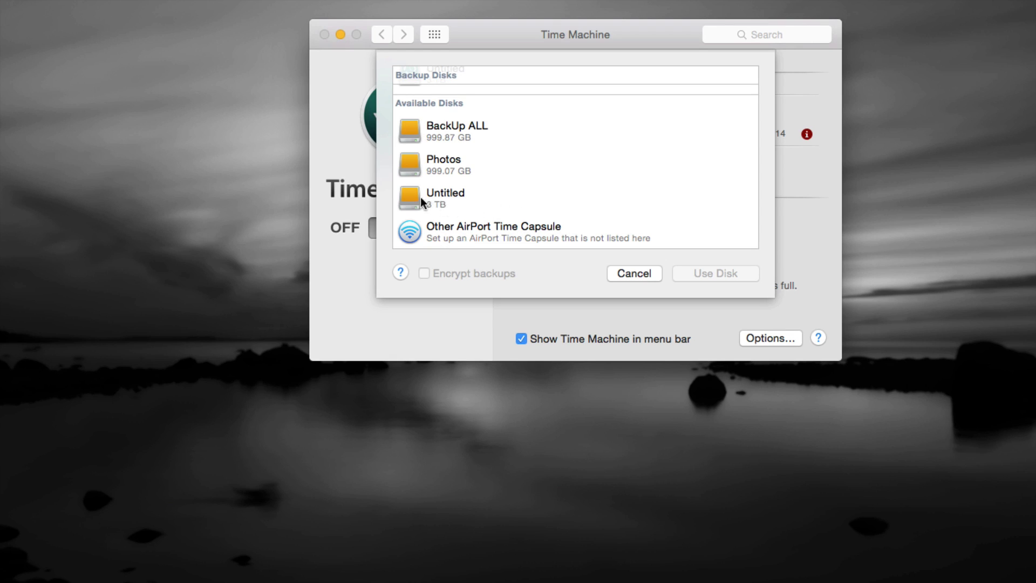
click(439, 201)
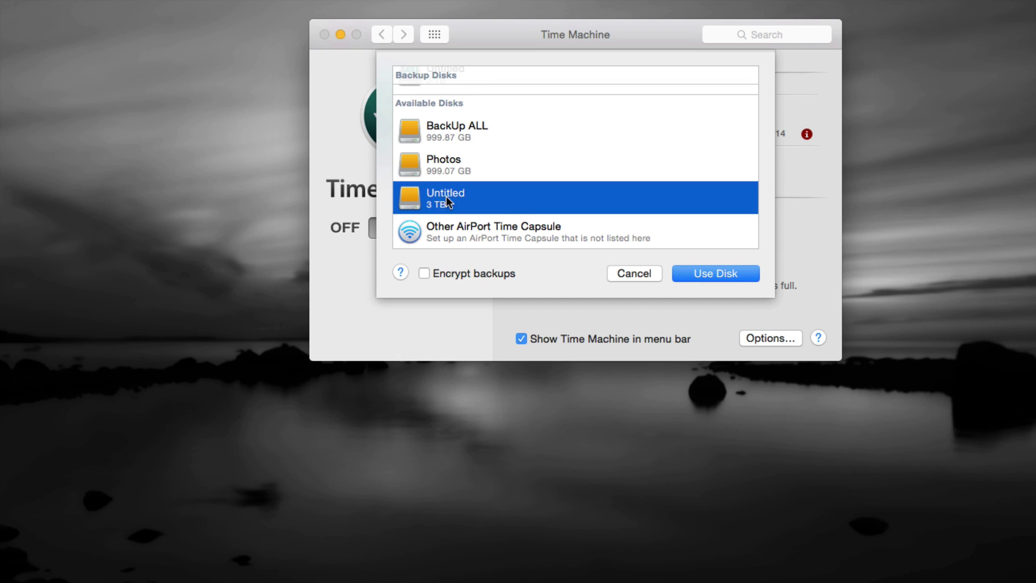
click(629, 275)
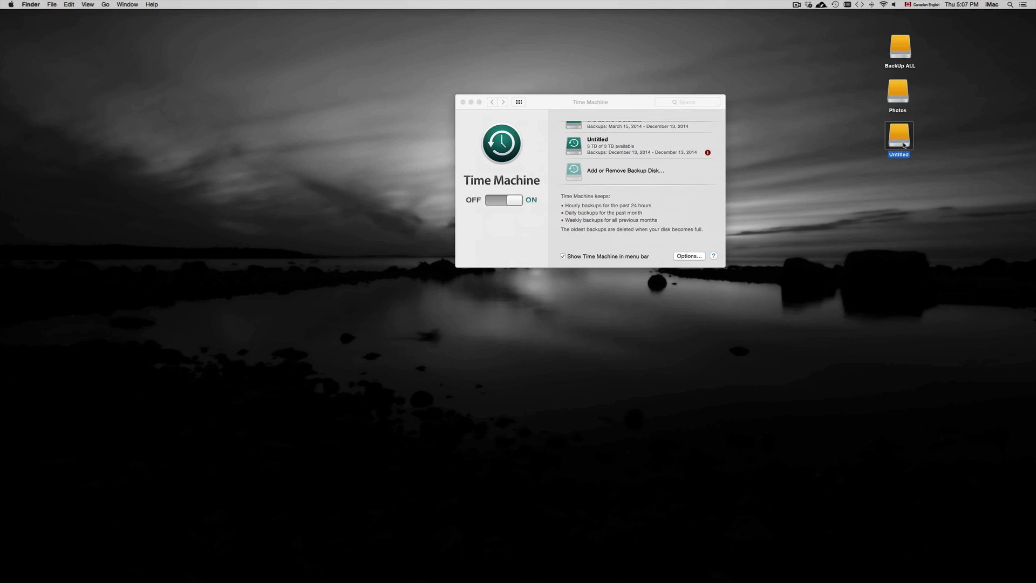
drag(900, 142, 868, 185)
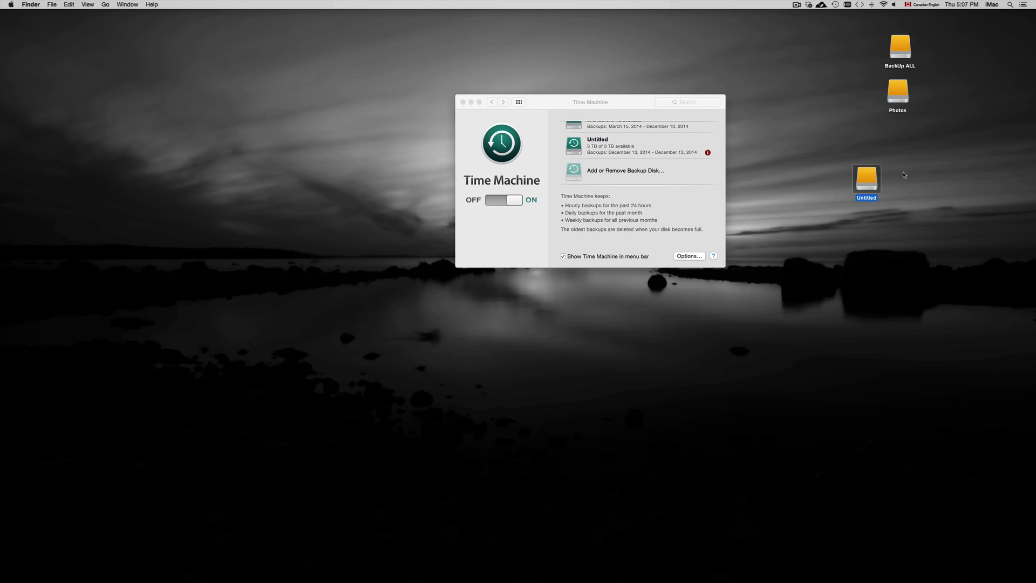
Rename the Untitled desktop drive to TimeMachineiMac and tidy its icon position.
click(903, 173)
click(865, 182)
key(Return)
key(BackSpace)
text(imeMachon)
key(BackSpace)
key(BackSpace)
text(in)
text(eiM)
text(ac)
click(939, 183)
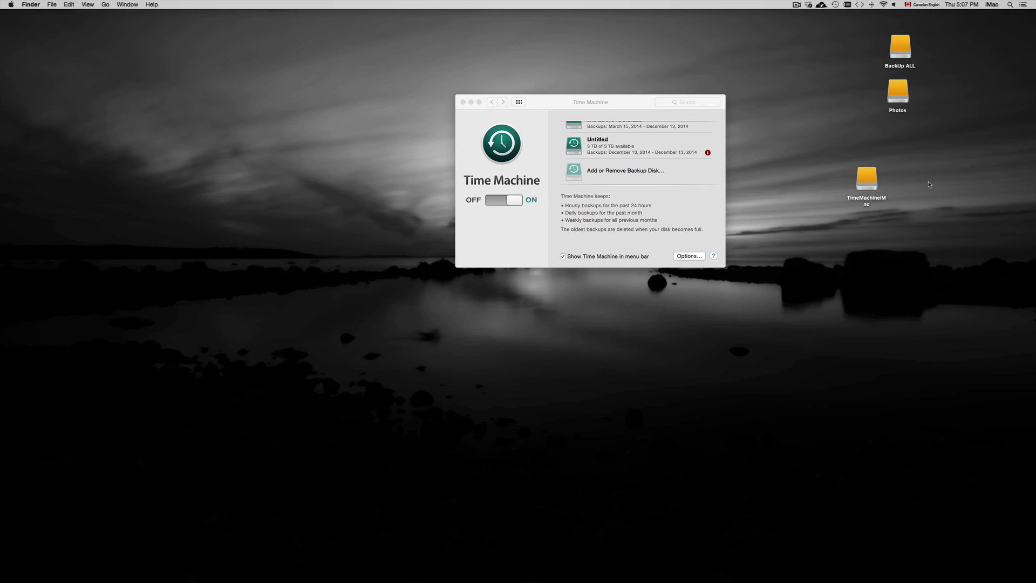
drag(879, 185, 888, 177)
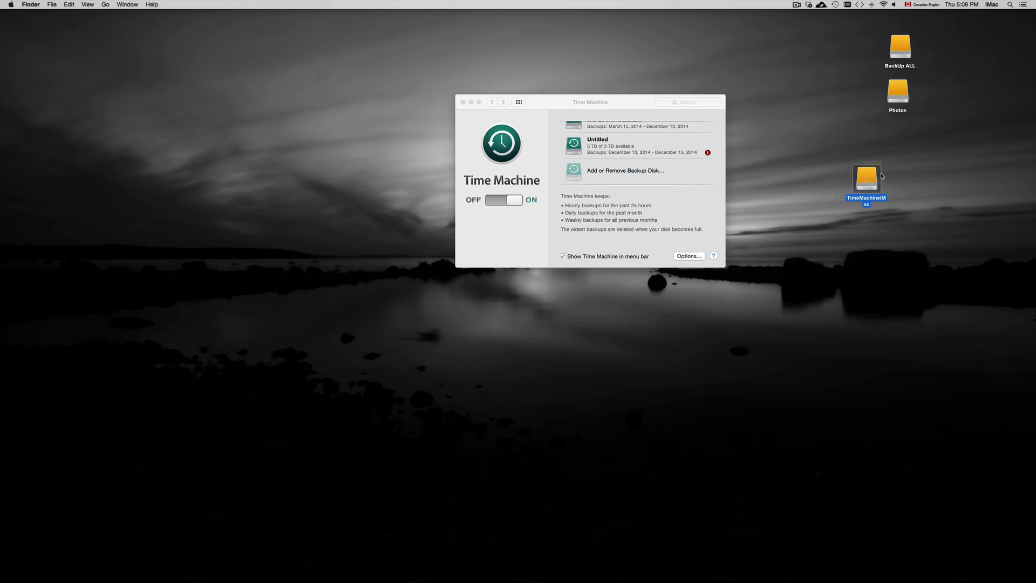
click(905, 176)
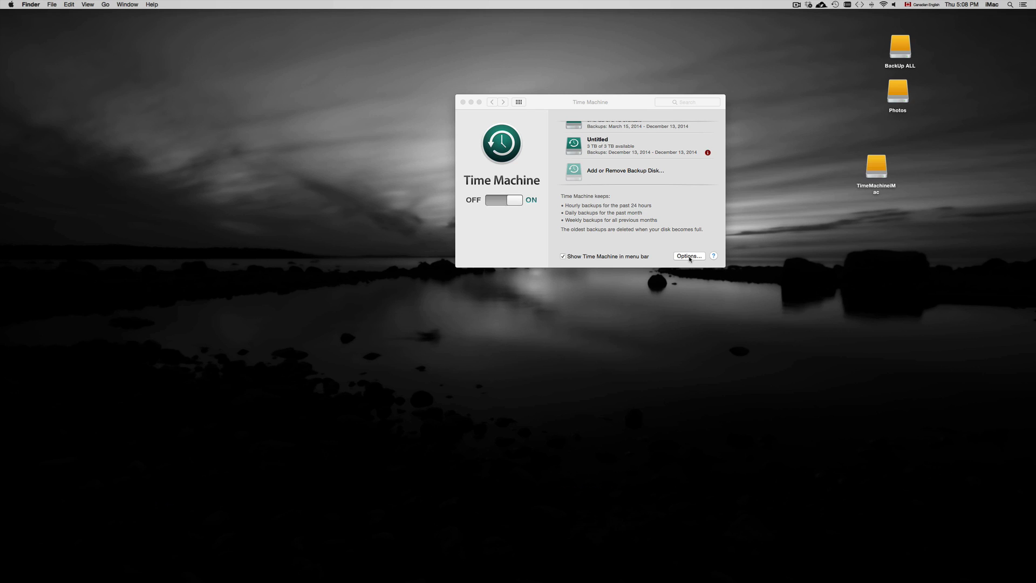
Set TimeMachineiMac as the Time Machine backup disk with Use Disk, then close the preferences window.
click(627, 172)
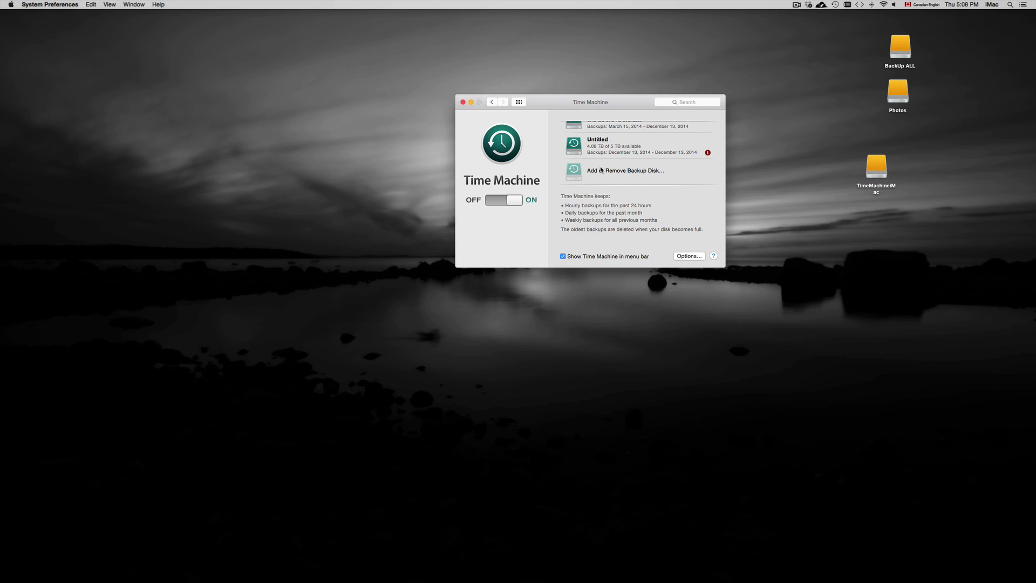
click(601, 172)
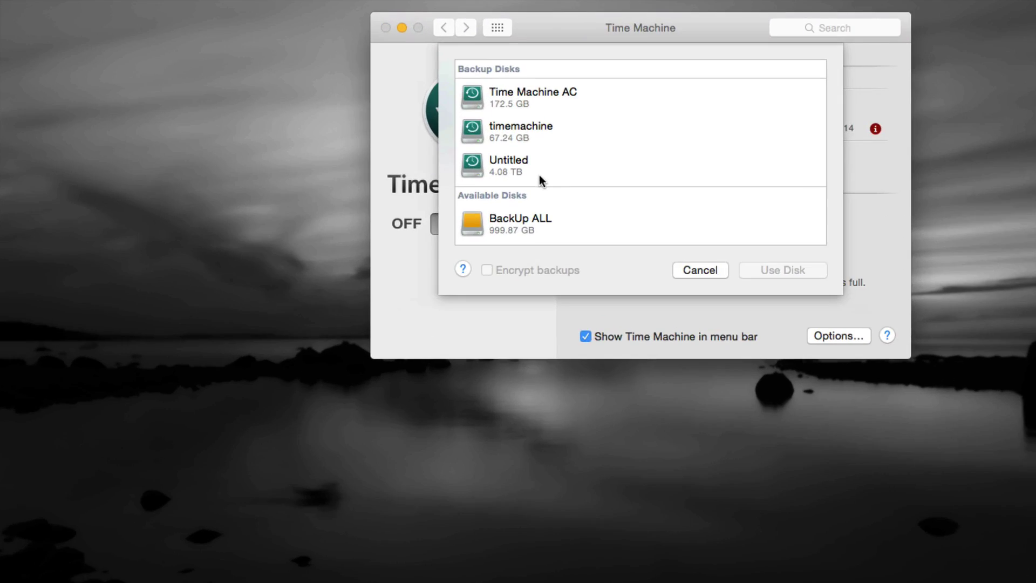
scroll(638, 189, down, 2)
scroll(638, 189, down, 3)
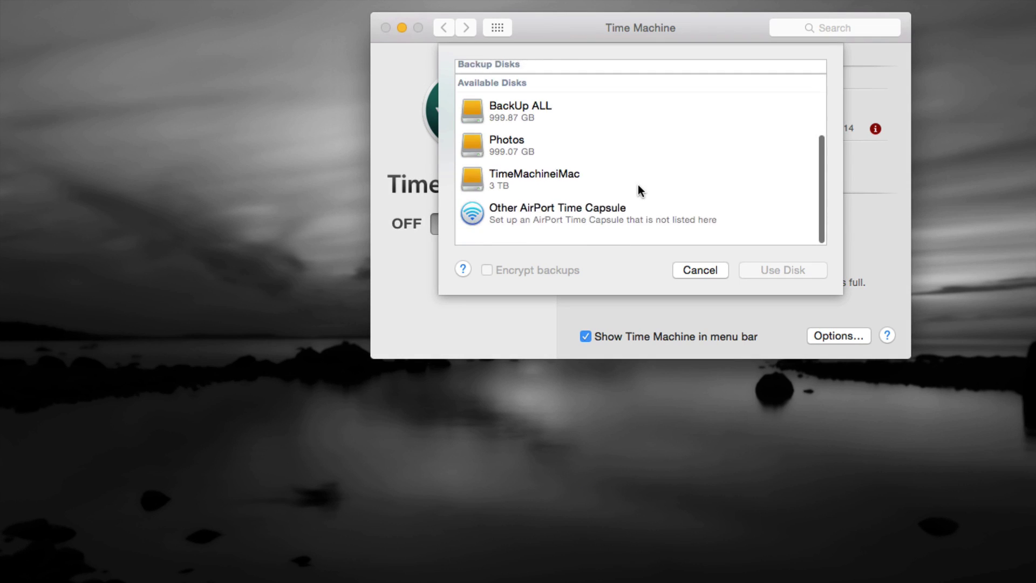
click(516, 193)
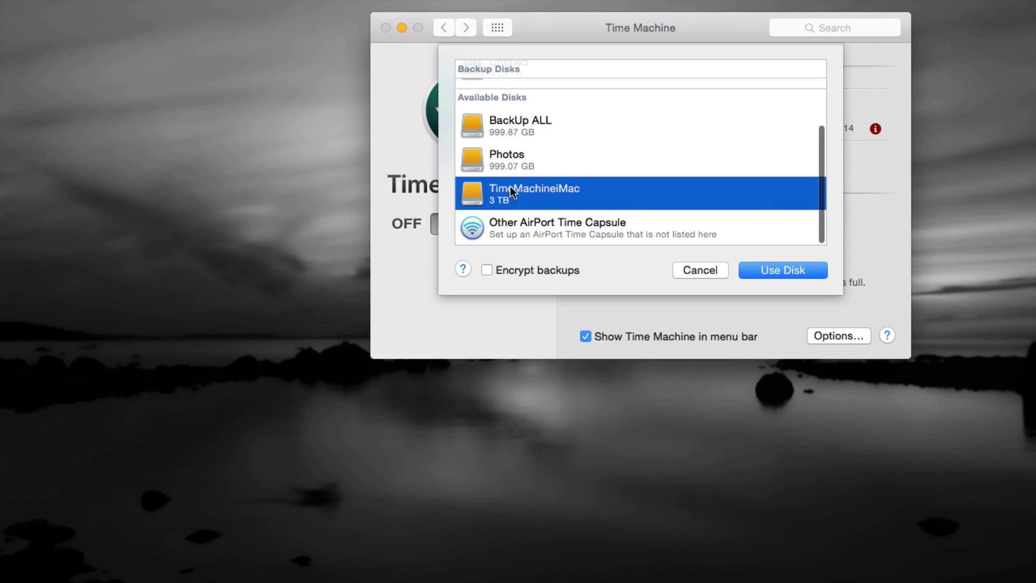
click(773, 270)
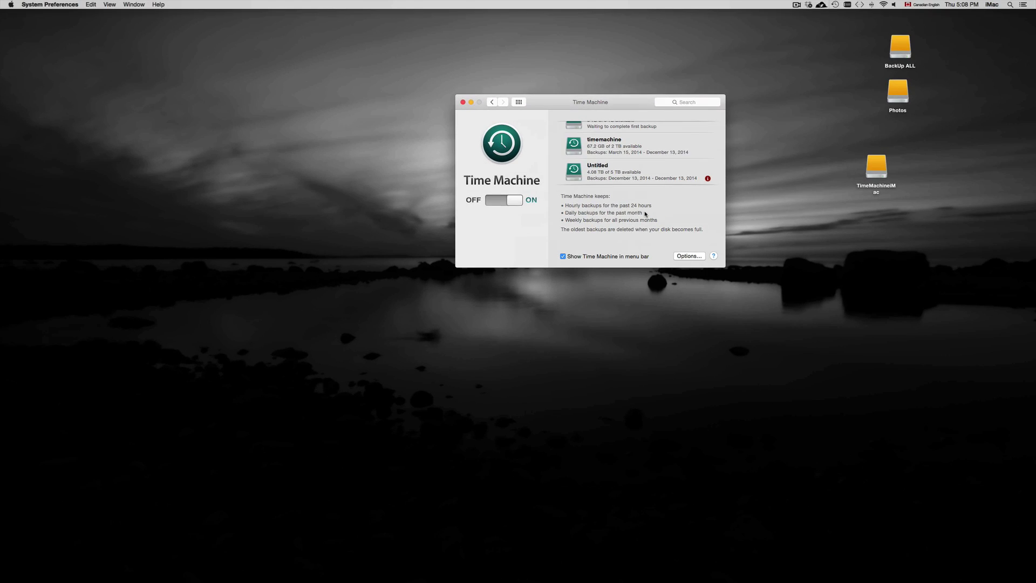
scroll(621, 178, down, 3)
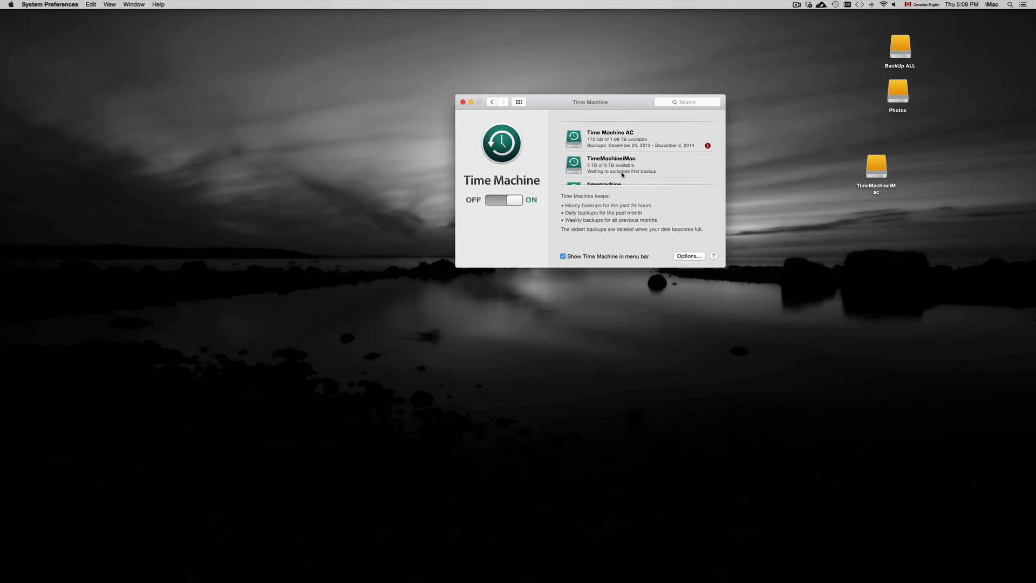
scroll(622, 174, up, 5)
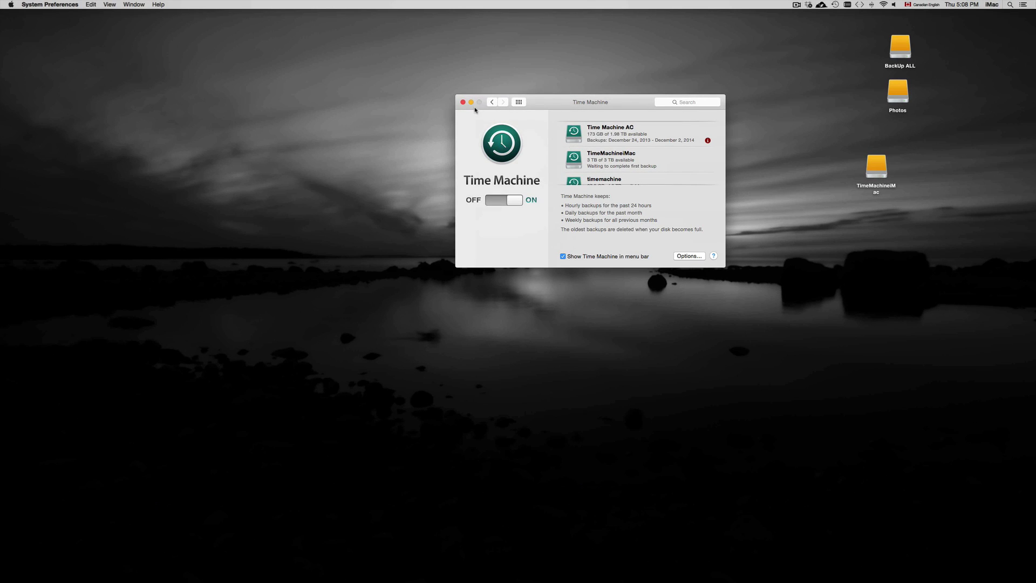
click(462, 102)
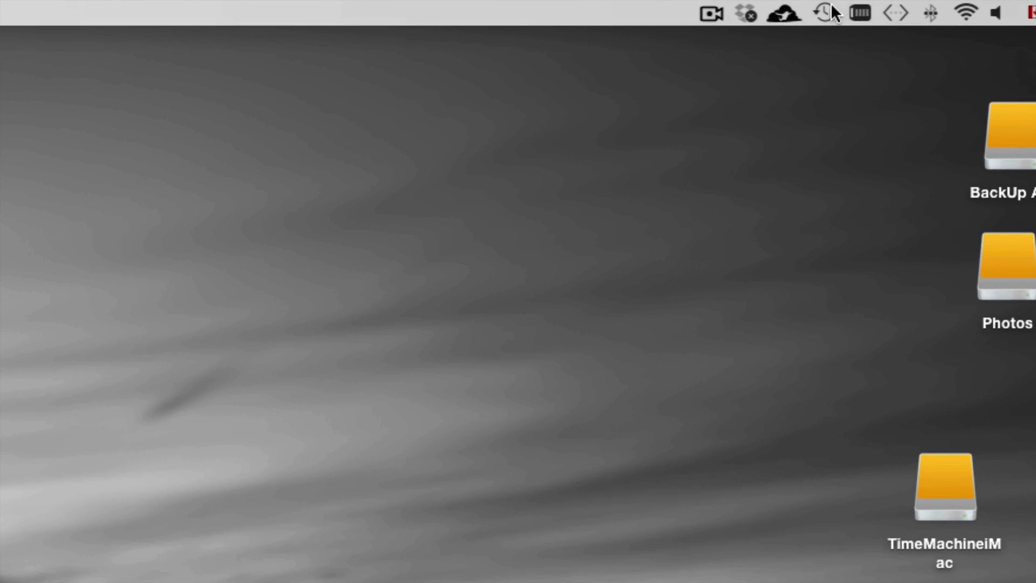
Check the Time Machine menu-bar status, which shows a backup being prepared.
click(836, 5)
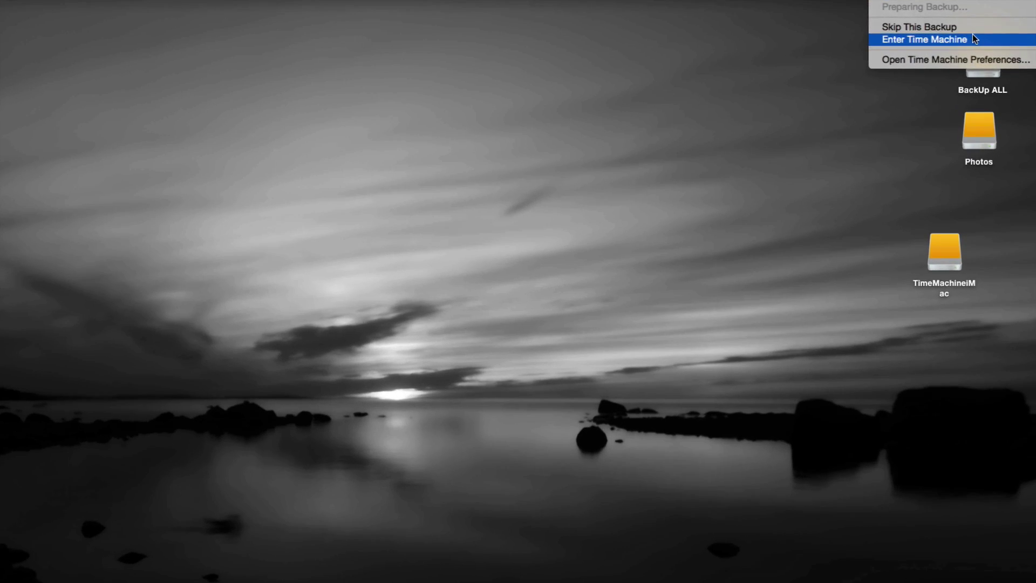
click(938, 28)
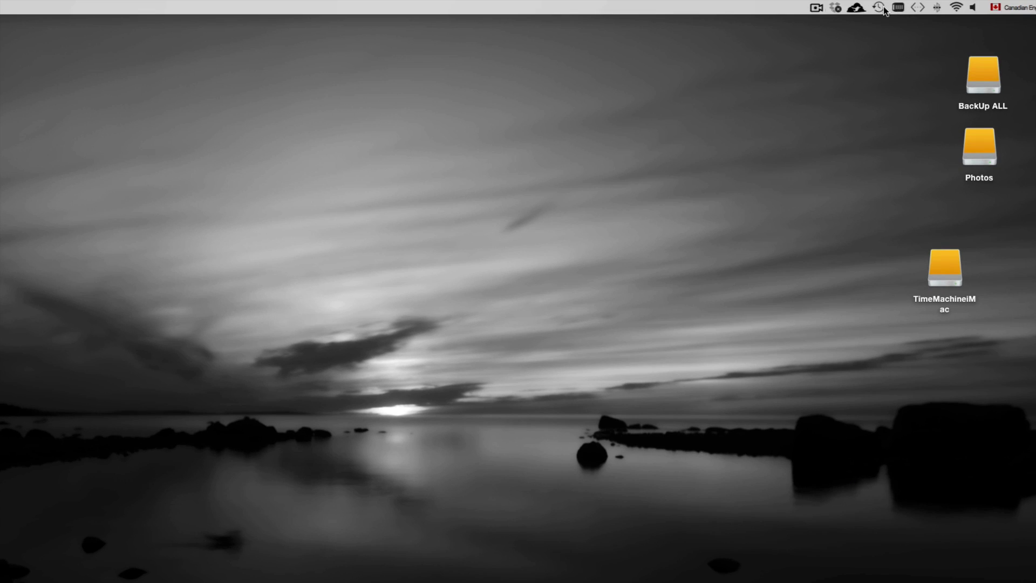
click(882, 8)
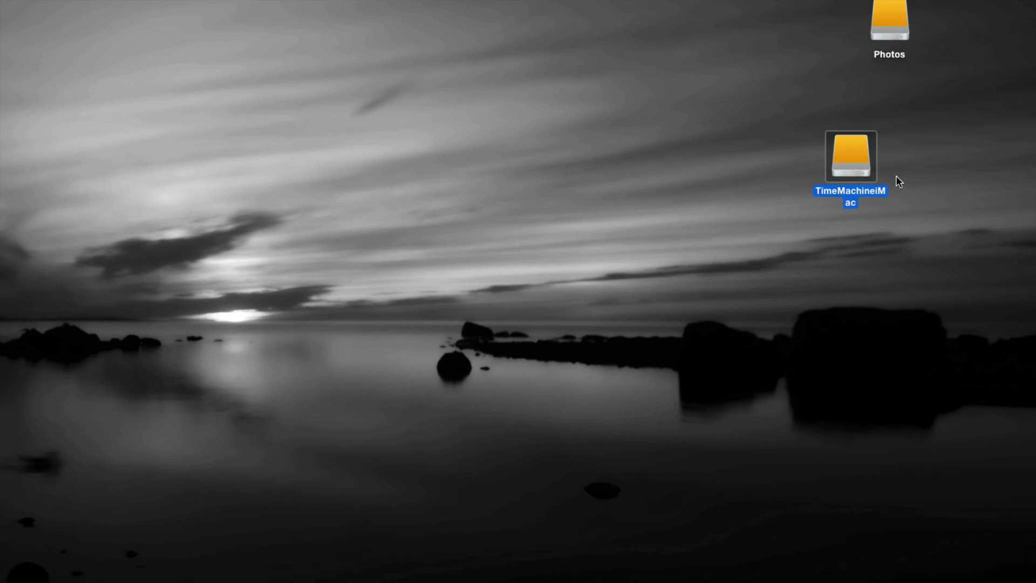
Start Back Up Now for TimeMachineiMac from its desktop context menu, then recheck its actions.
right_click(851, 166)
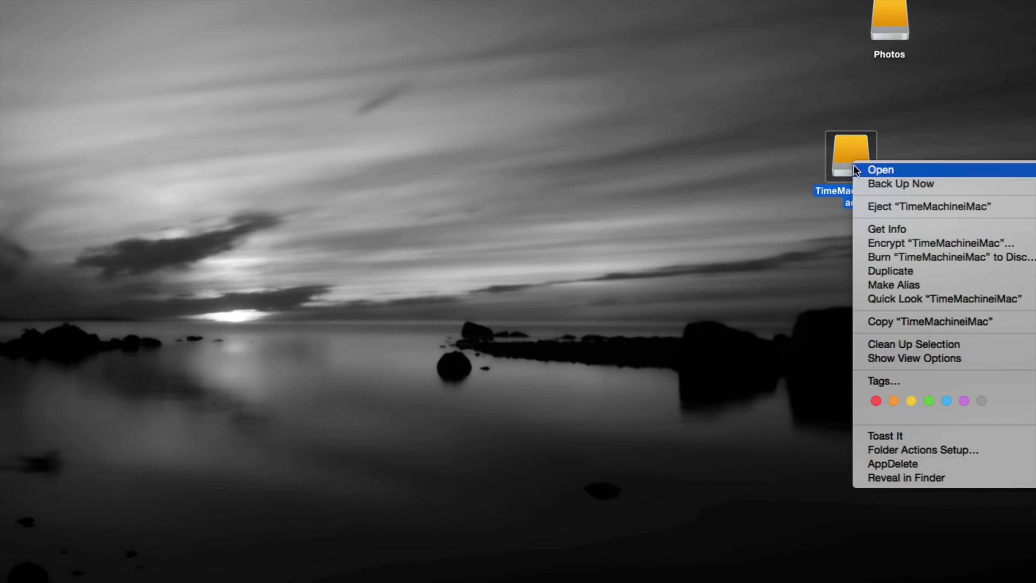
click(914, 186)
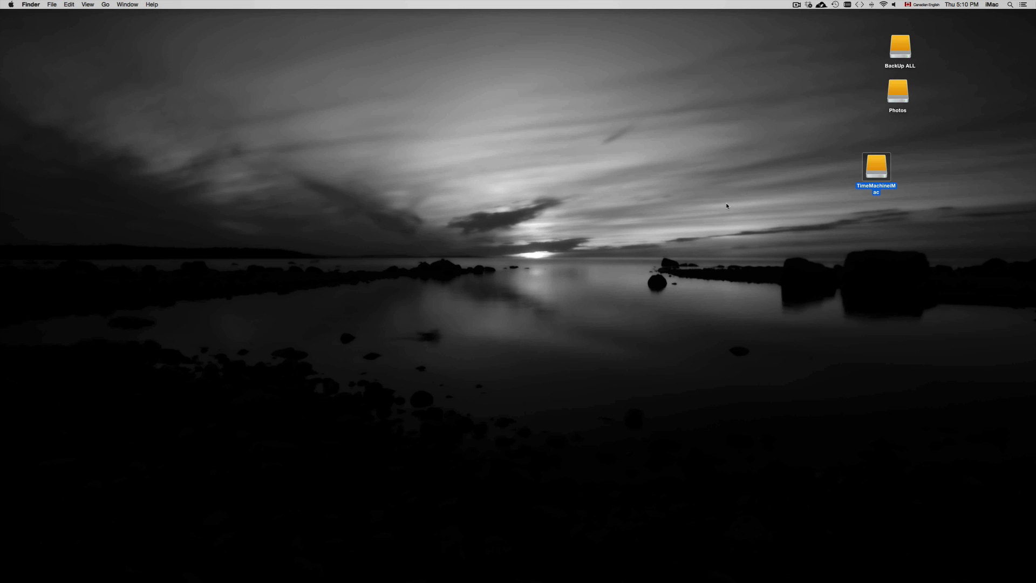
right_click(864, 169)
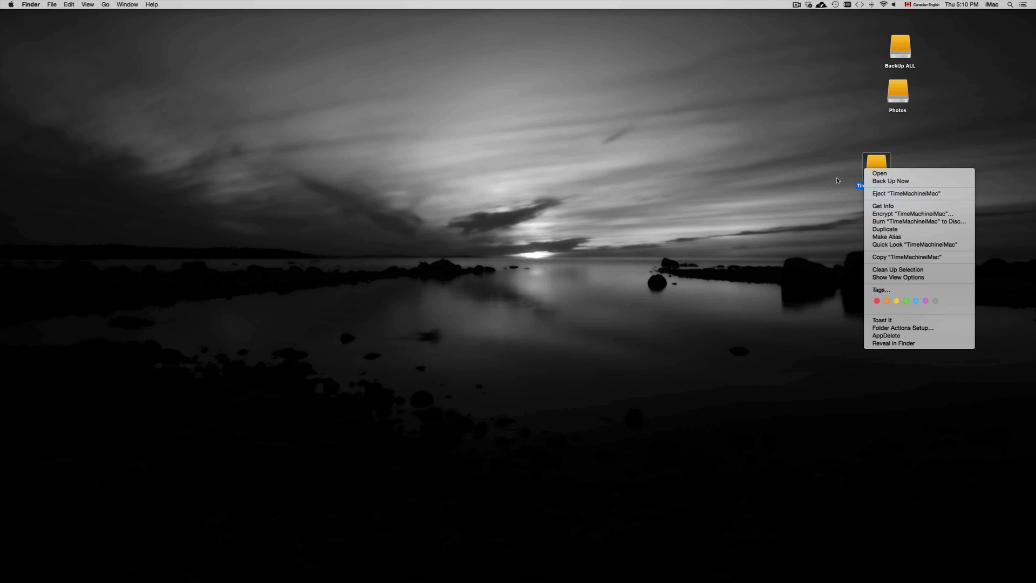
click(796, 177)
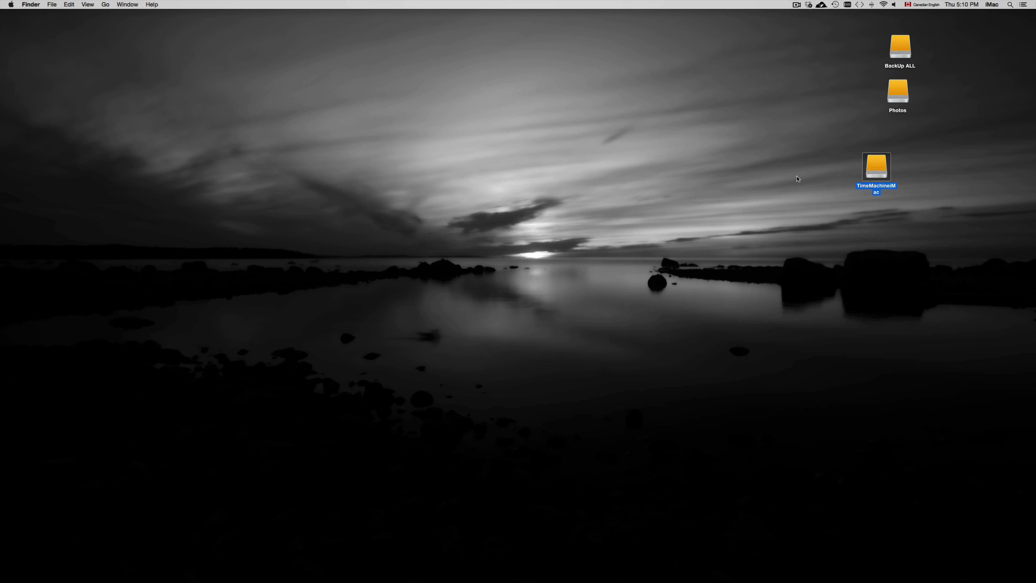